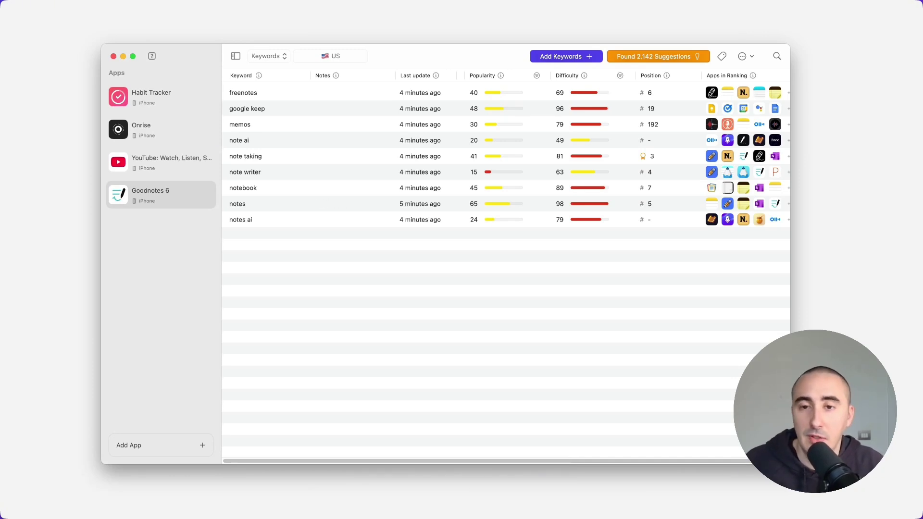
Open and dismiss the new-keyword field and the Goodnotes 6 keyword suggestions.
{"action": "left_click", "coordinate": [565, 57]}
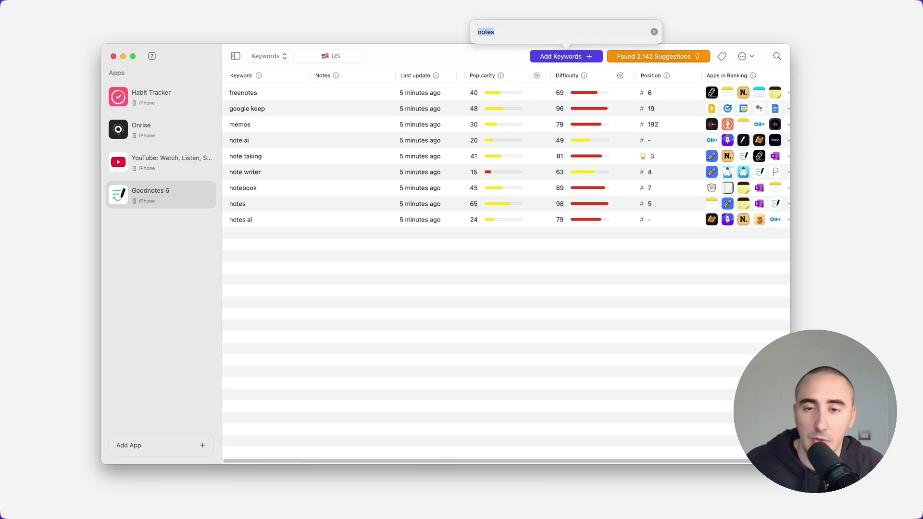
{"action": "key", "text": "Escape"}
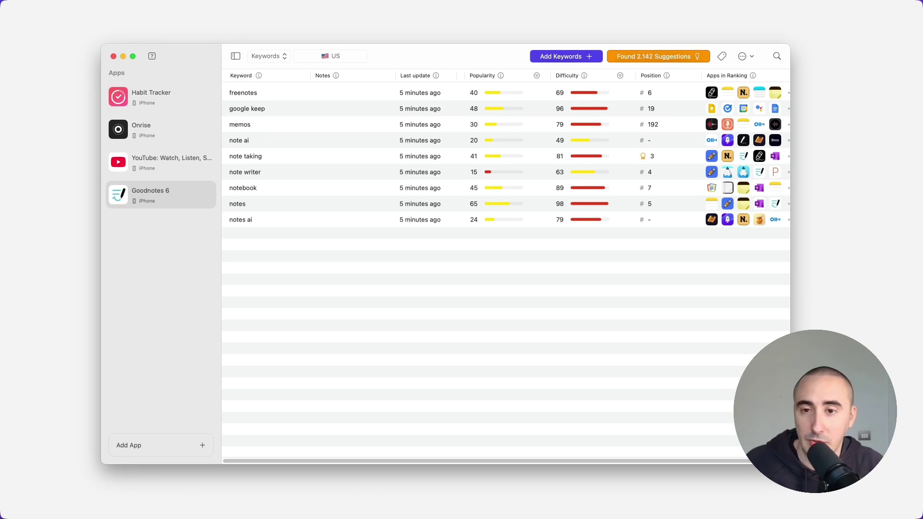
{"action": "left_click", "coordinate": [657, 57]}
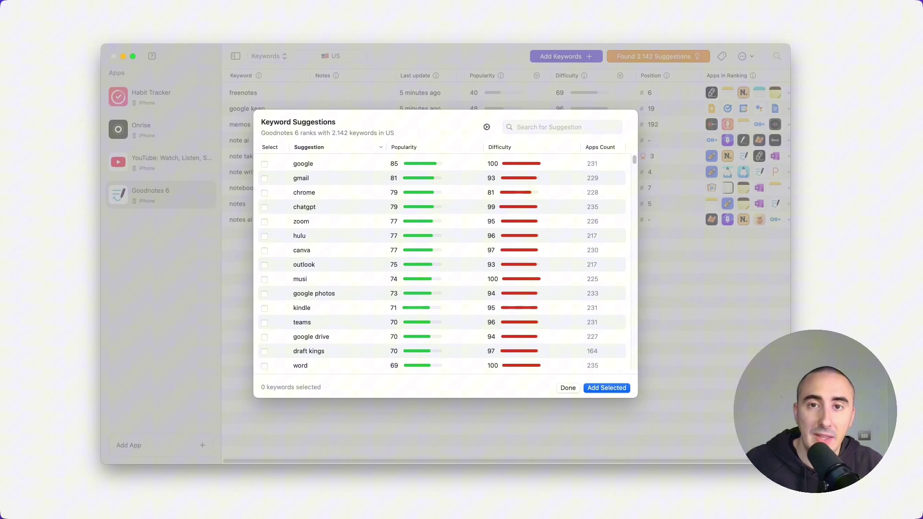
{"action": "key", "text": "Escape"}
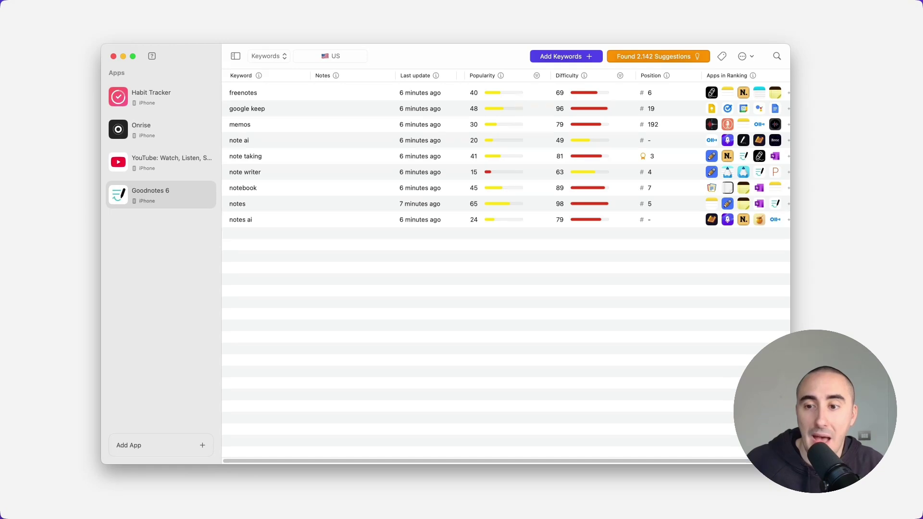
List the apps ranking for 'notes ai' and copy Wave: AI Note Taker's store link.
{"action": "left_click", "coordinate": [325, 220]}
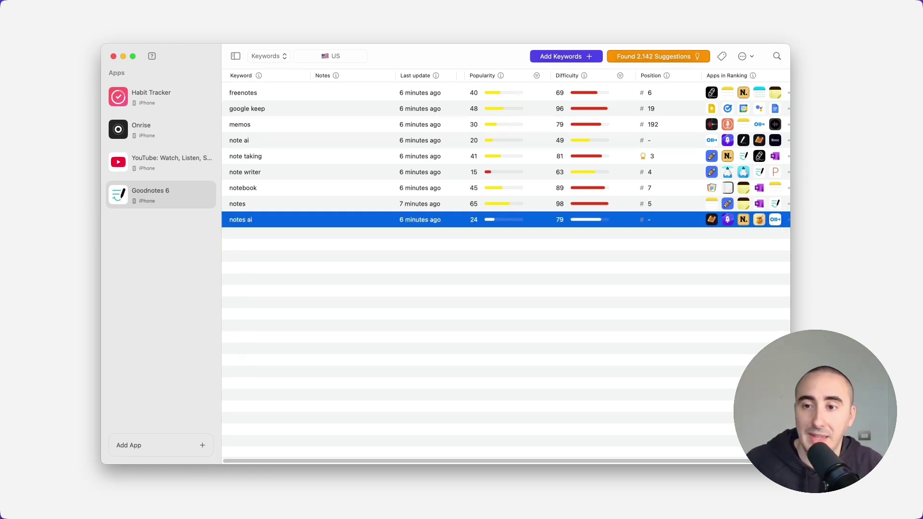
{"action": "double_click", "coordinate": [746, 220]}
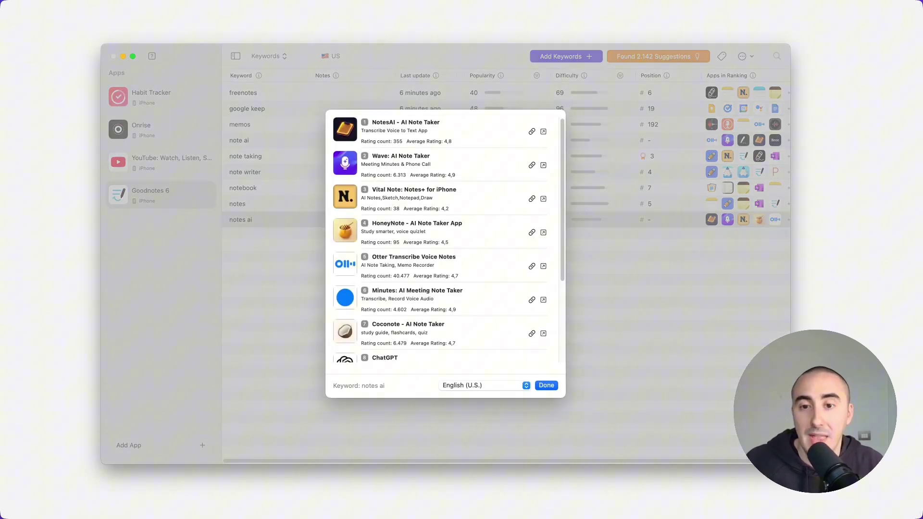
{"action": "left_click", "coordinate": [531, 164]}
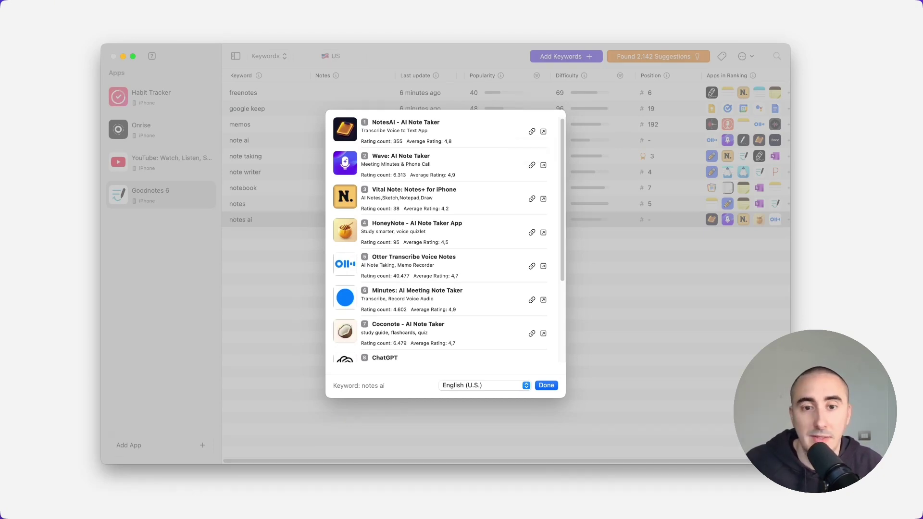
Switch Keyword Suggestions to the pasted Wave app URL, showing its 636 US keywords.
{"action": "left_click", "coordinate": [546, 385]}
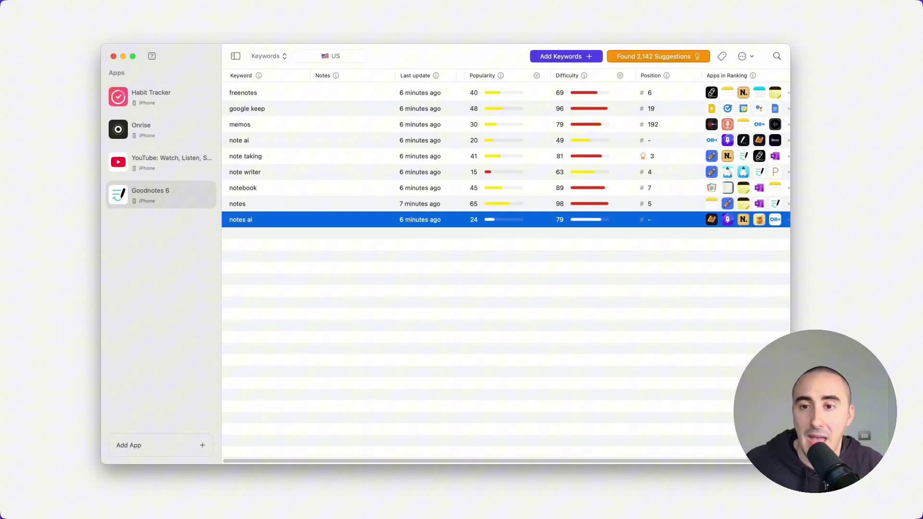
{"action": "left_click", "coordinate": [654, 56]}
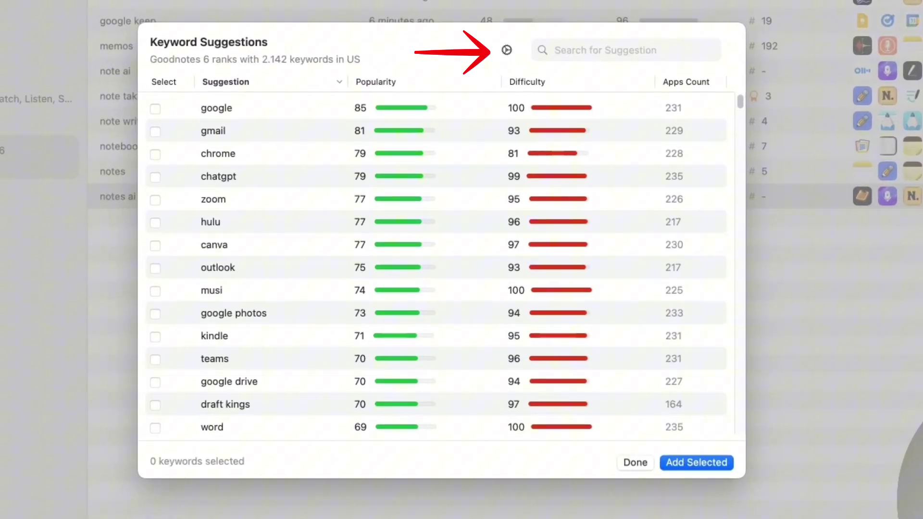
{"action": "left_click", "coordinate": [506, 50]}
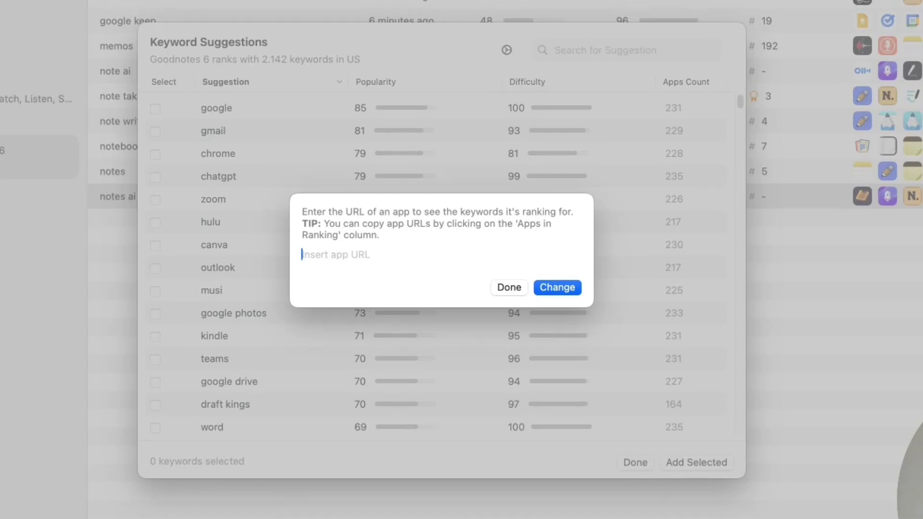
{"action": "type", "text": "https://apps.apple.com/us/app/id6451491556"}
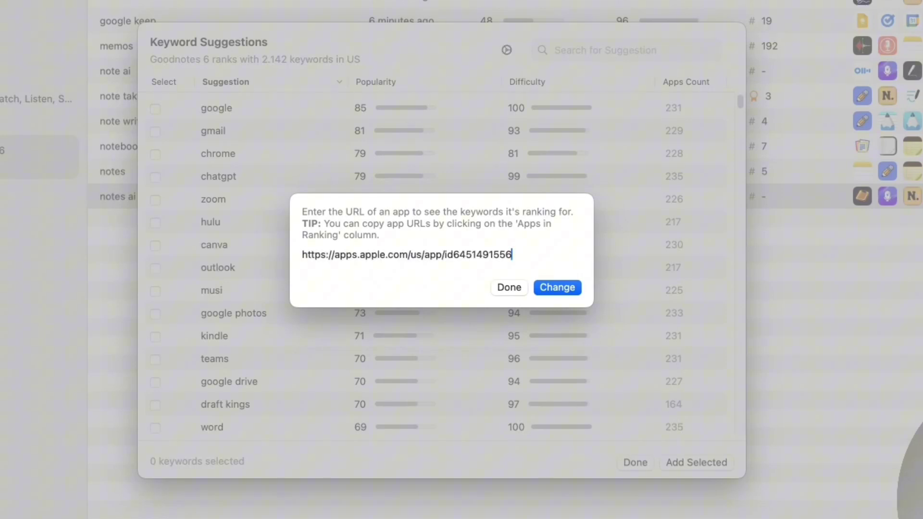
{"action": "key", "text": "Return"}
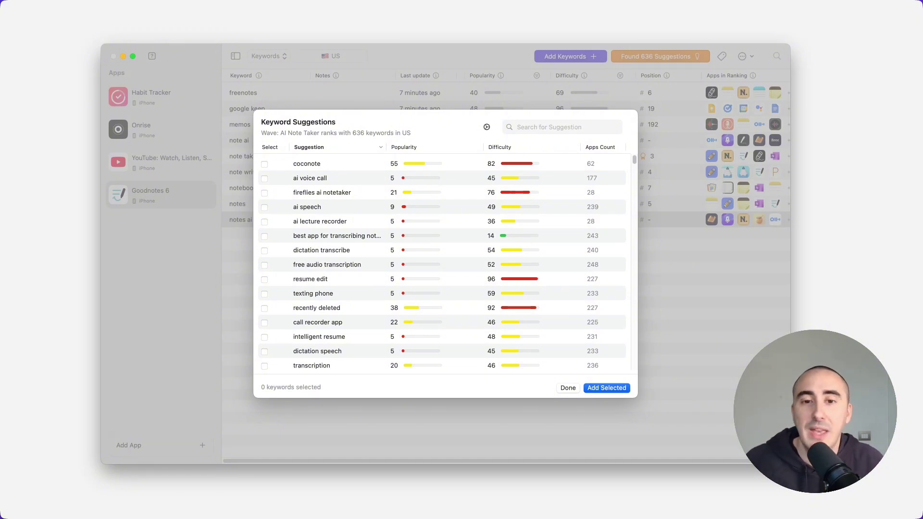
{"action": "scroll", "coordinate": [442, 260], "scroll_direction": "down", "scroll_amount": 1}
{"action": "scroll", "coordinate": [443, 260], "scroll_direction": "down", "scroll_amount": 3}
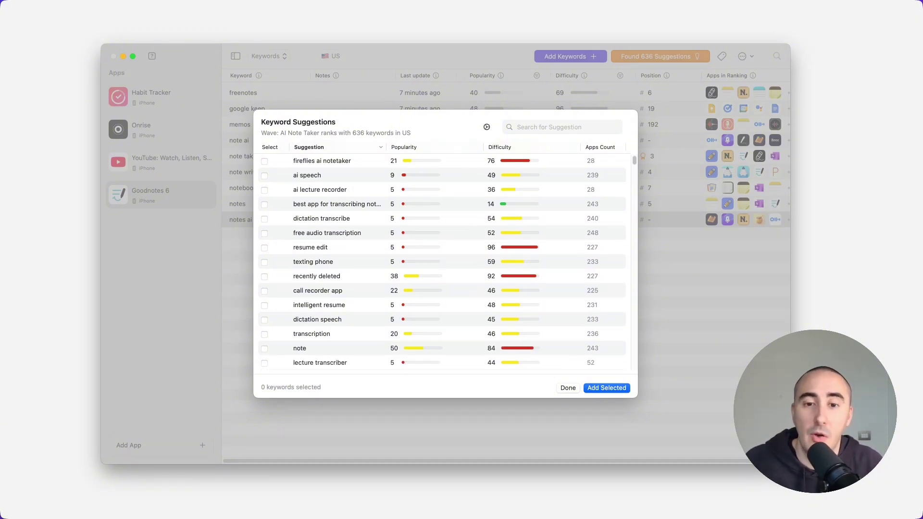
{"action": "scroll", "coordinate": [442, 260], "scroll_direction": "down", "scroll_amount": 3}
{"action": "scroll", "coordinate": [442, 261], "scroll_direction": "down", "scroll_amount": 3}
{"action": "scroll", "coordinate": [442, 259], "scroll_direction": "down", "scroll_amount": 3}
{"action": "scroll", "coordinate": [443, 260], "scroll_direction": "down", "scroll_amount": 3}
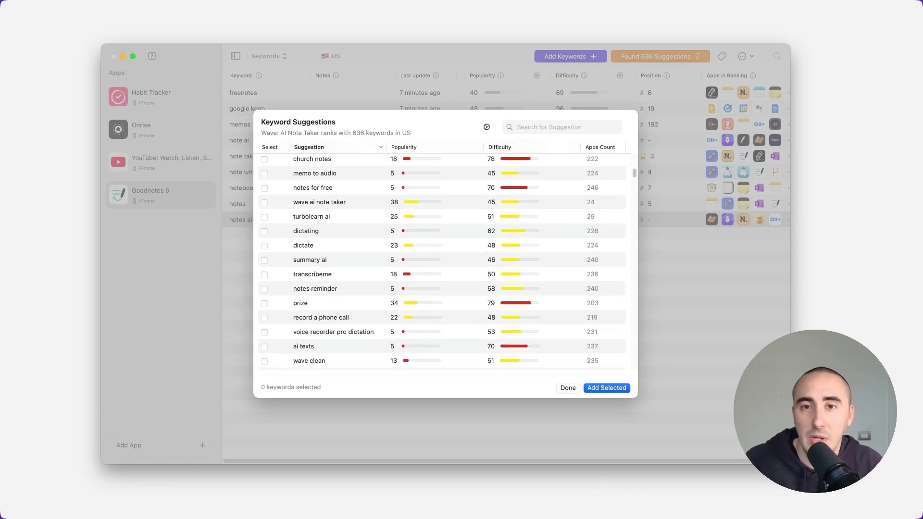
{"action": "scroll", "coordinate": [442, 259], "scroll_direction": "down", "scroll_amount": 3}
{"action": "scroll", "coordinate": [441, 260], "scroll_direction": "down", "scroll_amount": 3}
{"action": "scroll", "coordinate": [443, 260], "scroll_direction": "down", "scroll_amount": 3}
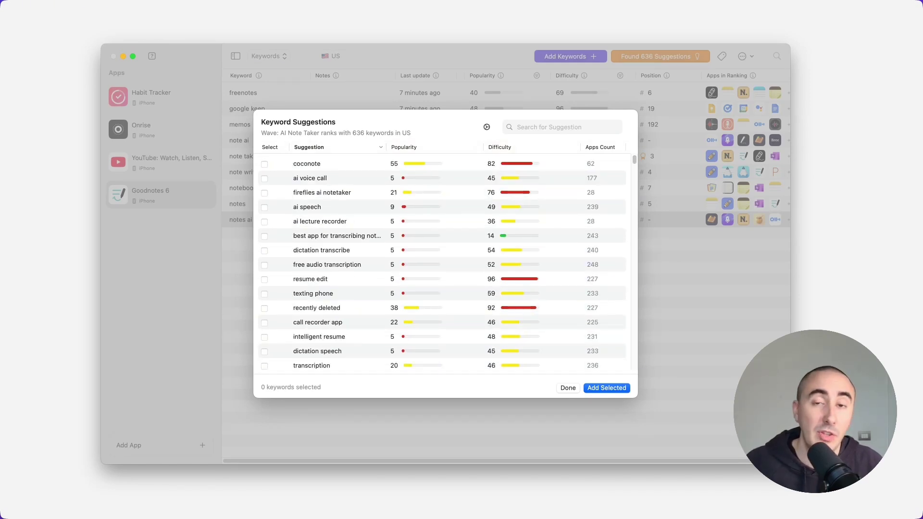